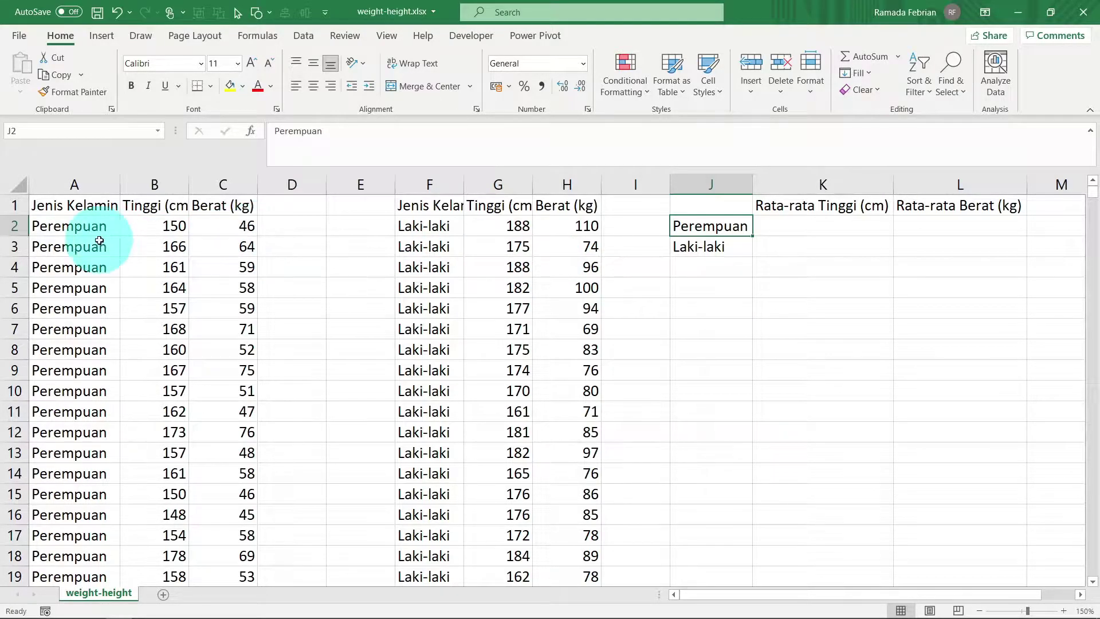
Check the first Laki-laki entry's height and weight values in the data
{"action": "left_click", "coordinate": [418, 222]}
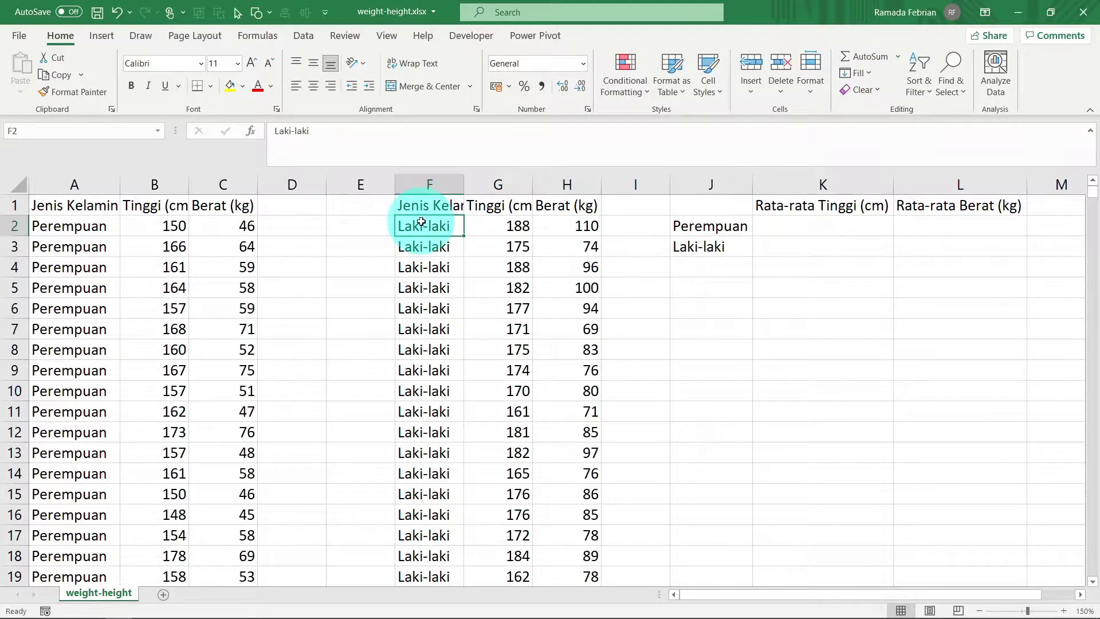
{"action": "left_click", "coordinate": [509, 229]}
{"action": "left_click", "coordinate": [573, 225]}
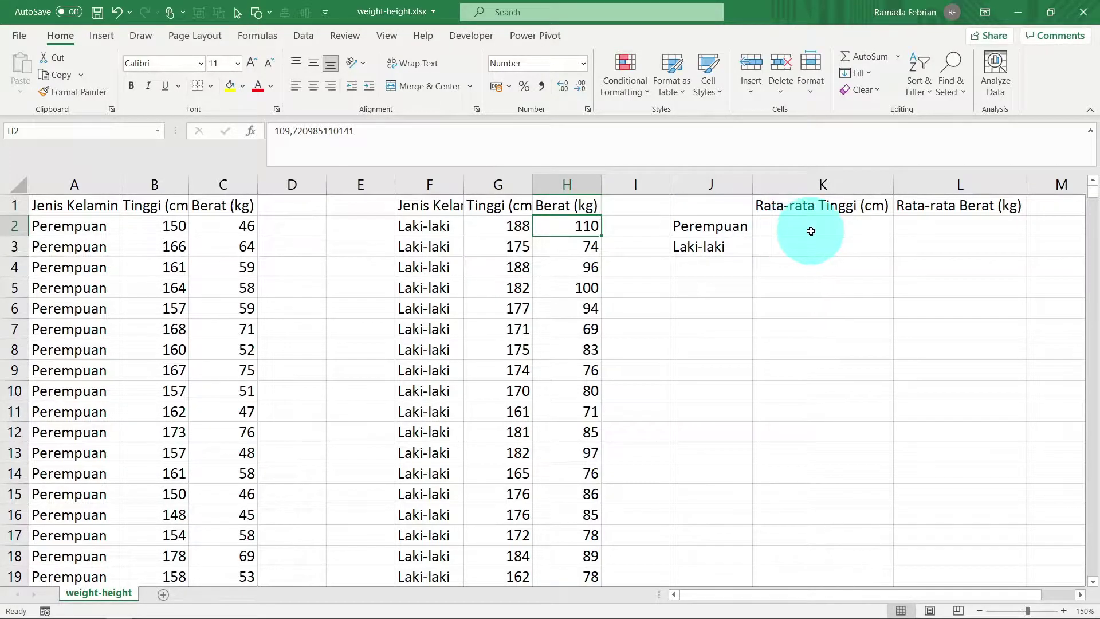
Enter =AVERAGE(B2:B5001) in K2, showing the Perempuan average height of 162
{"action": "left_click", "coordinate": [809, 230]}
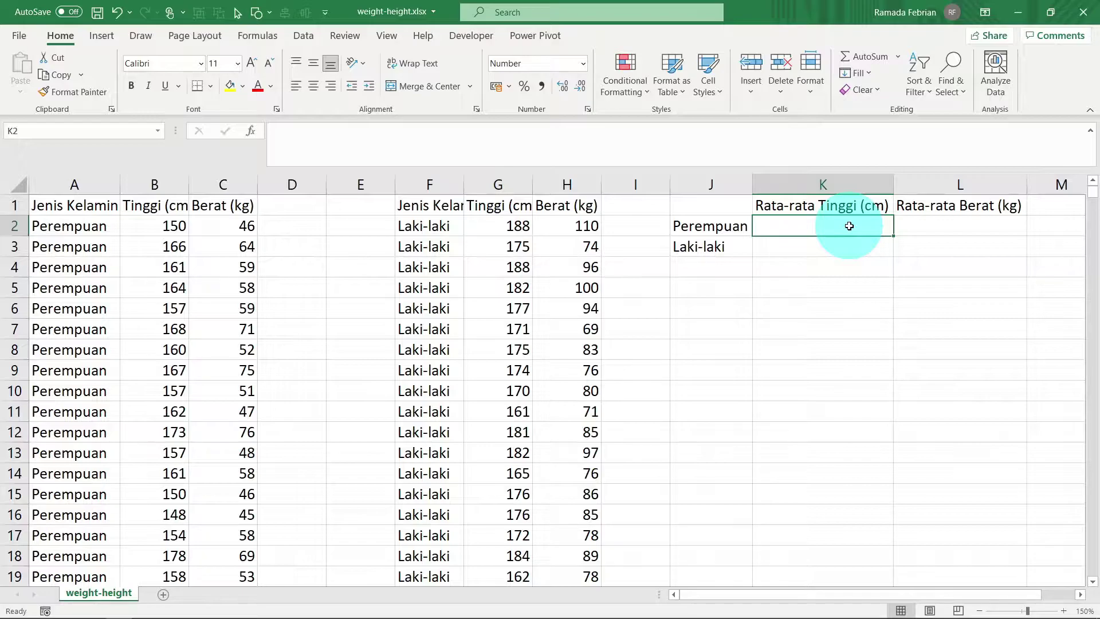
{"action": "type", "text": "=avera"}
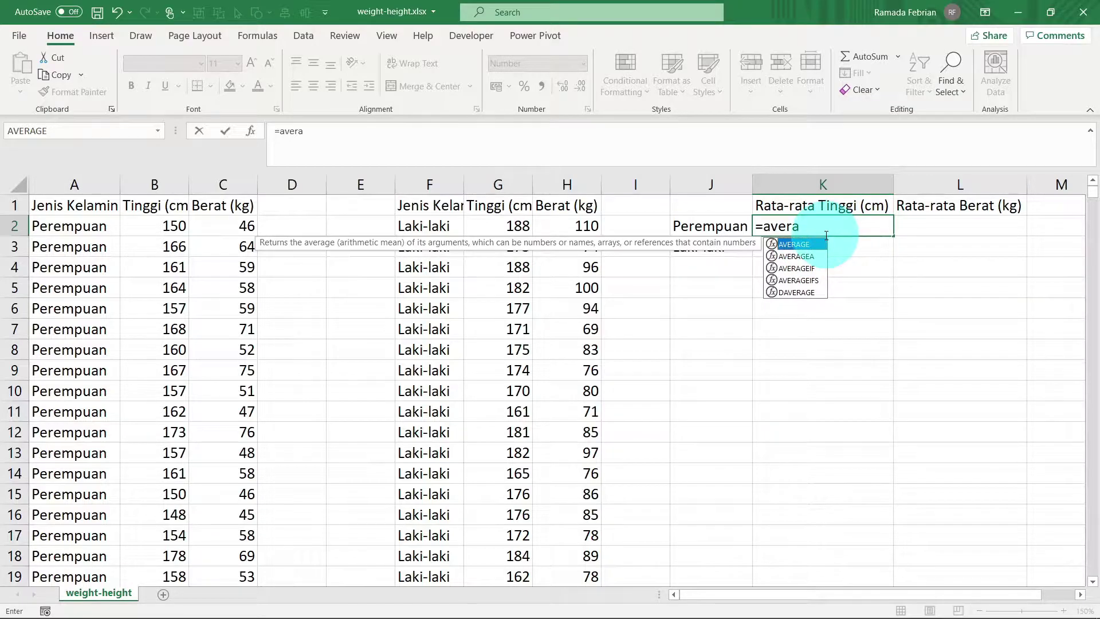
{"action": "type", "text": "ge"}
{"action": "key", "text": "Tab"}
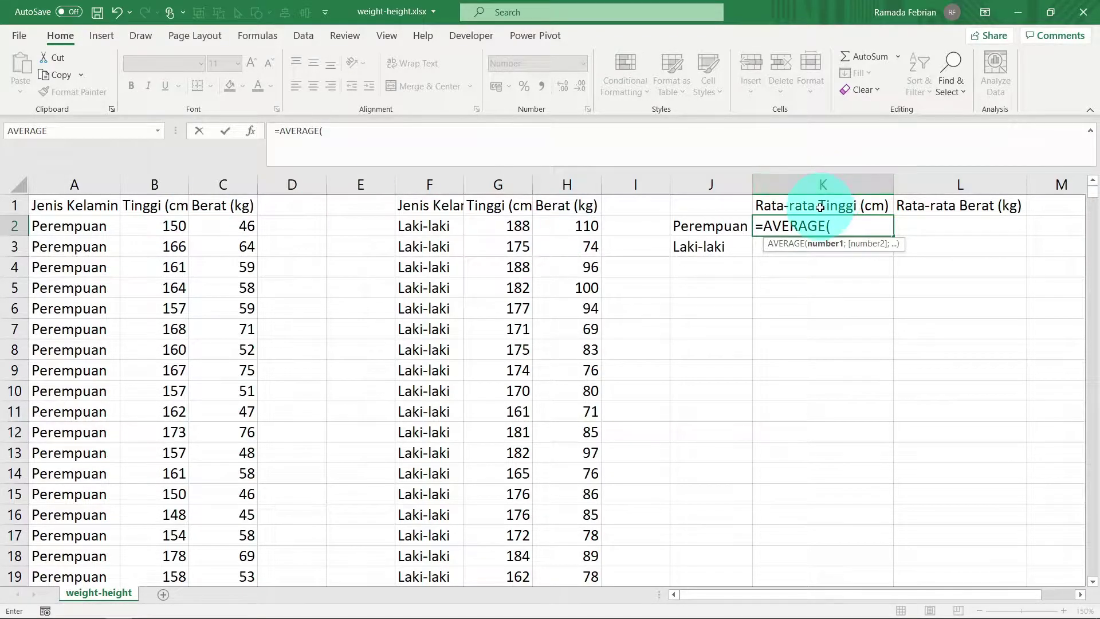
{"action": "left_click", "coordinate": [151, 222]}
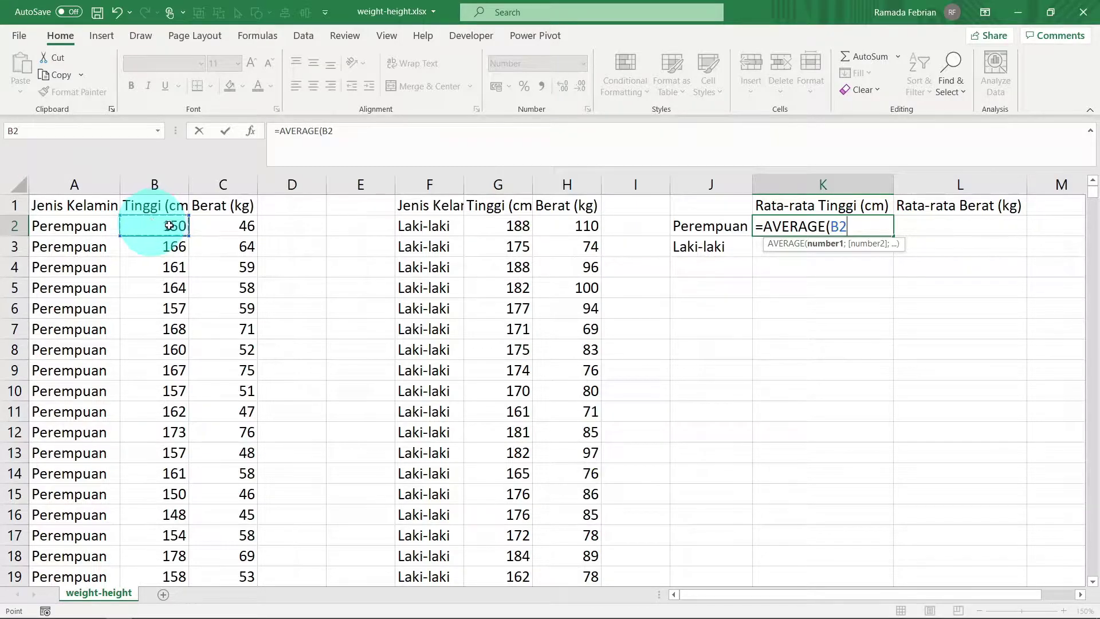
{"action": "left_click_drag", "start_coordinate": [151, 221], "coordinate": [169, 226]}
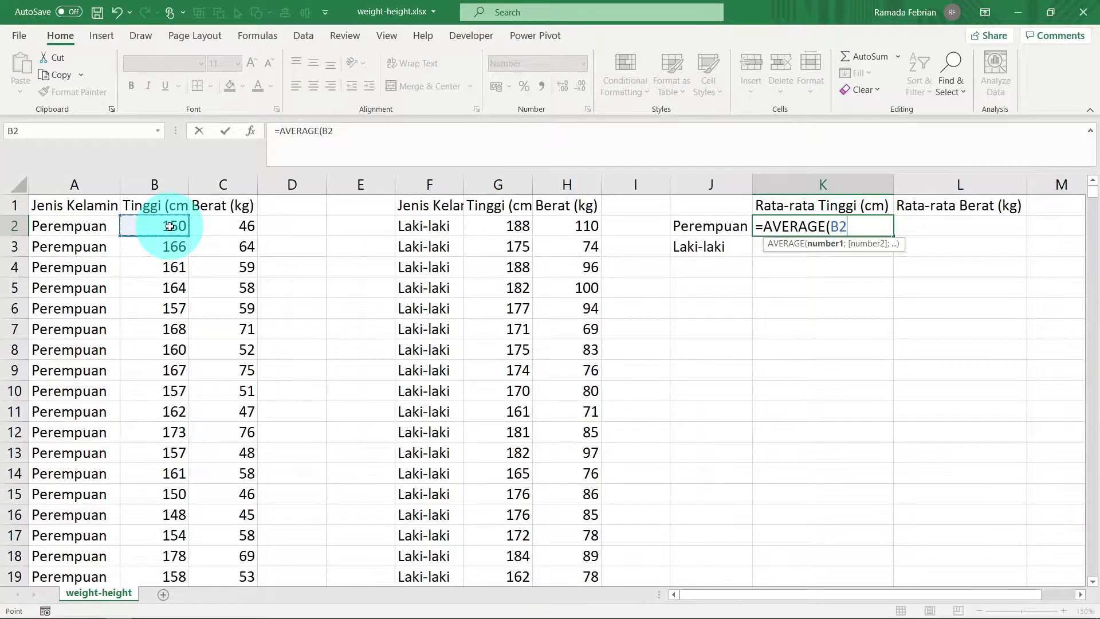
{"action": "key", "text": "ctrl+shift+Down"}
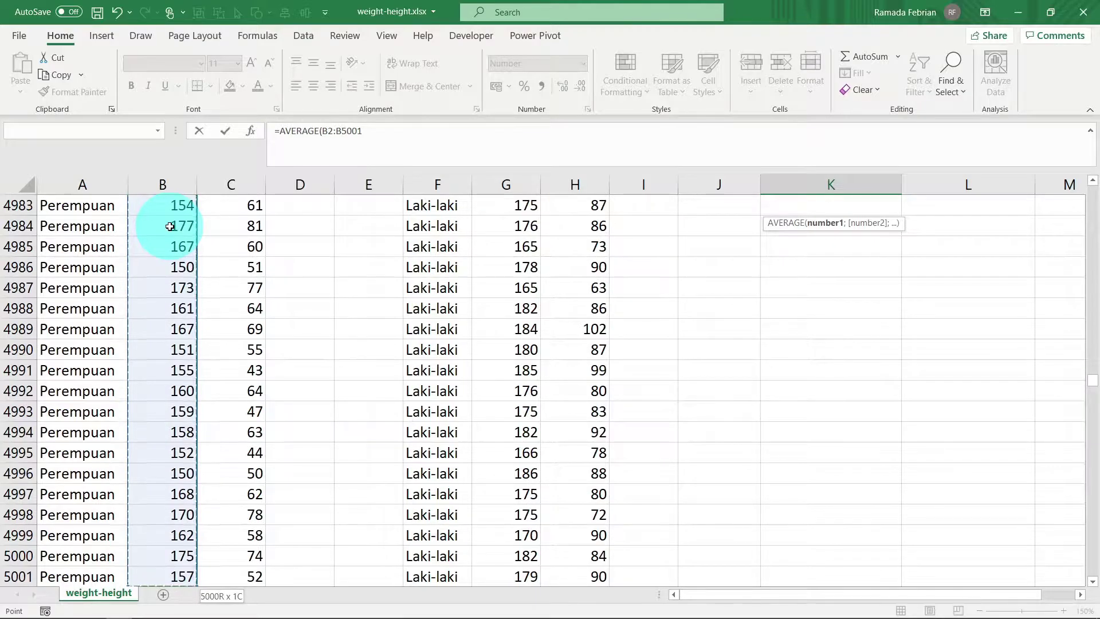
{"action": "key", "text": "Return"}
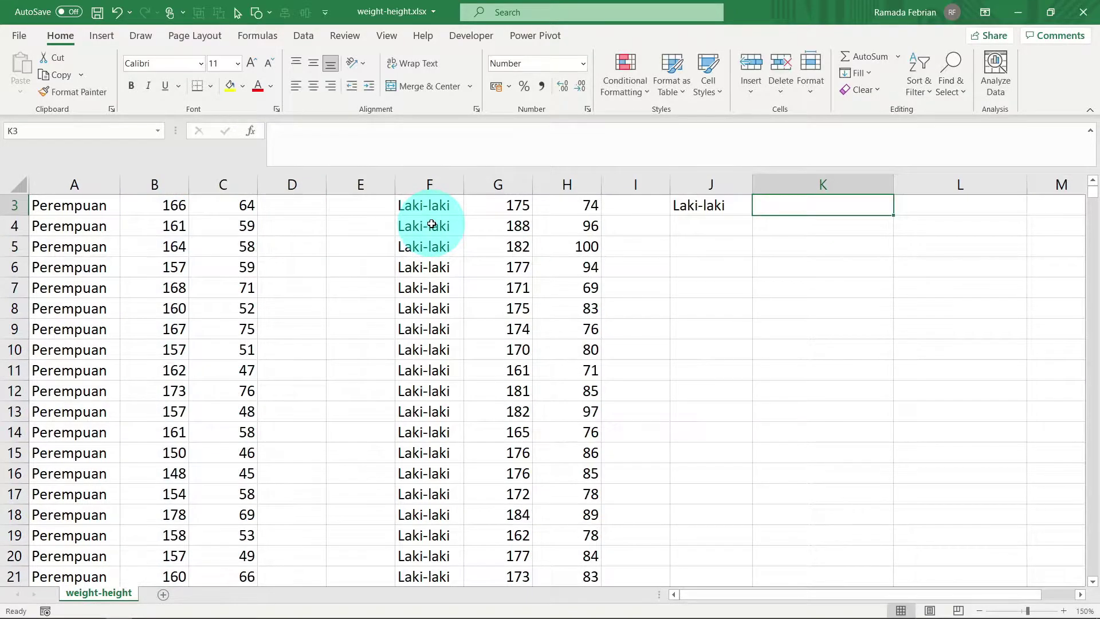
{"action": "key", "text": "Up"}
{"action": "key", "text": "Right"}
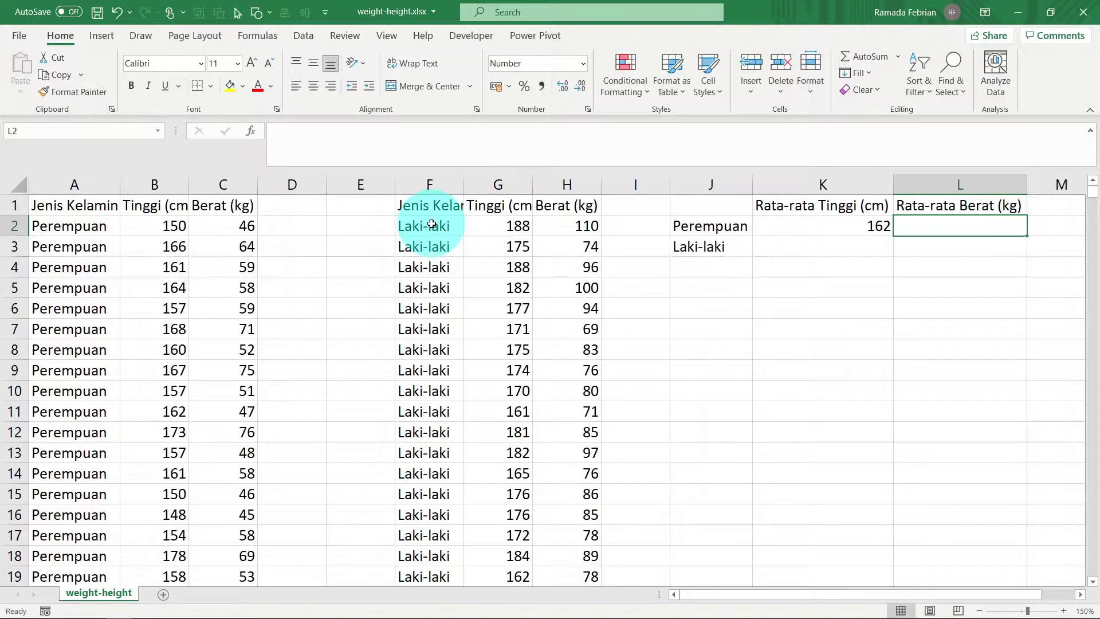
Enter =AVERAGE(C2:C5001) in L2, showing the Perempuan average weight of 62
{"action": "type", "text": "=av"}
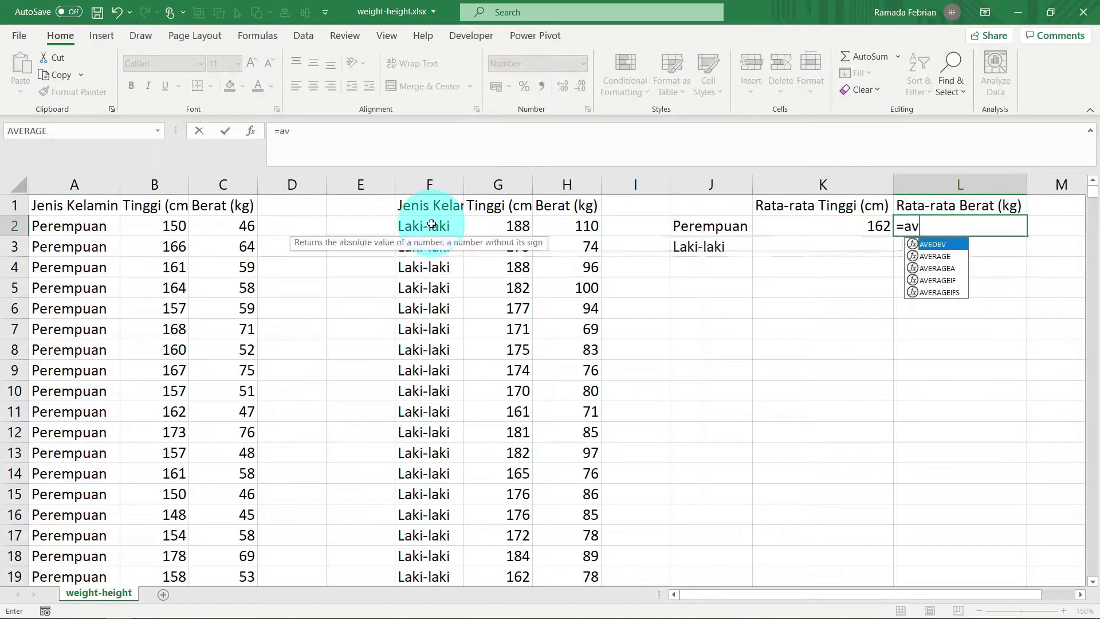
{"action": "type", "text": "erage"}
{"action": "key", "text": "Tab"}
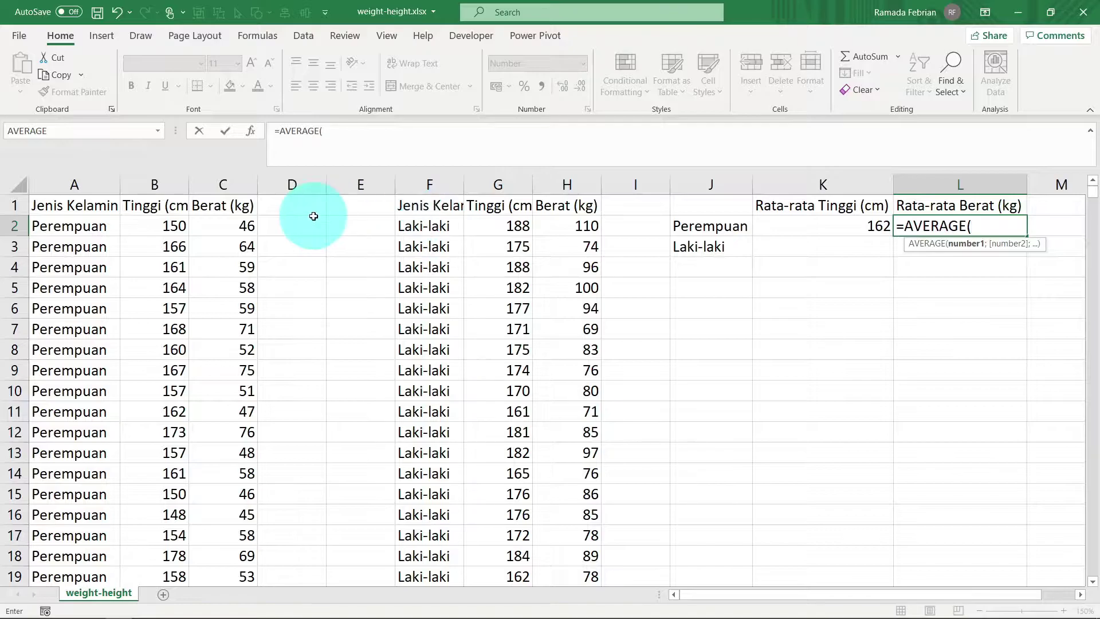
{"action": "left_click", "coordinate": [248, 225]}
{"action": "key", "text": "ctrl+shift+Down"}
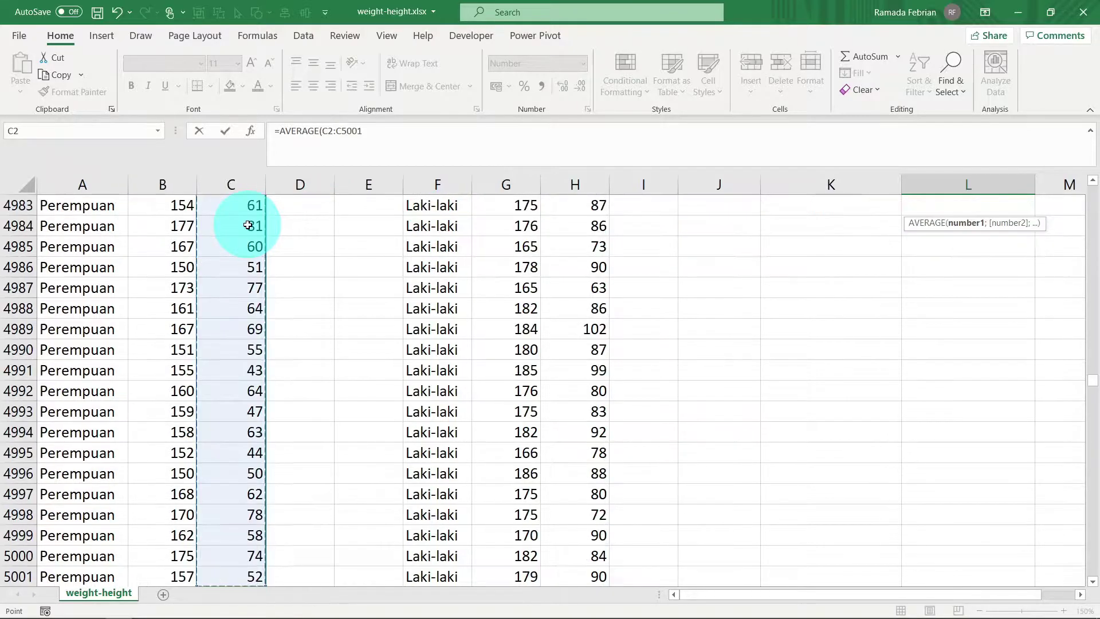
{"action": "key", "text": "Return"}
{"action": "key", "text": "Up"}
{"action": "key", "text": "Up"}
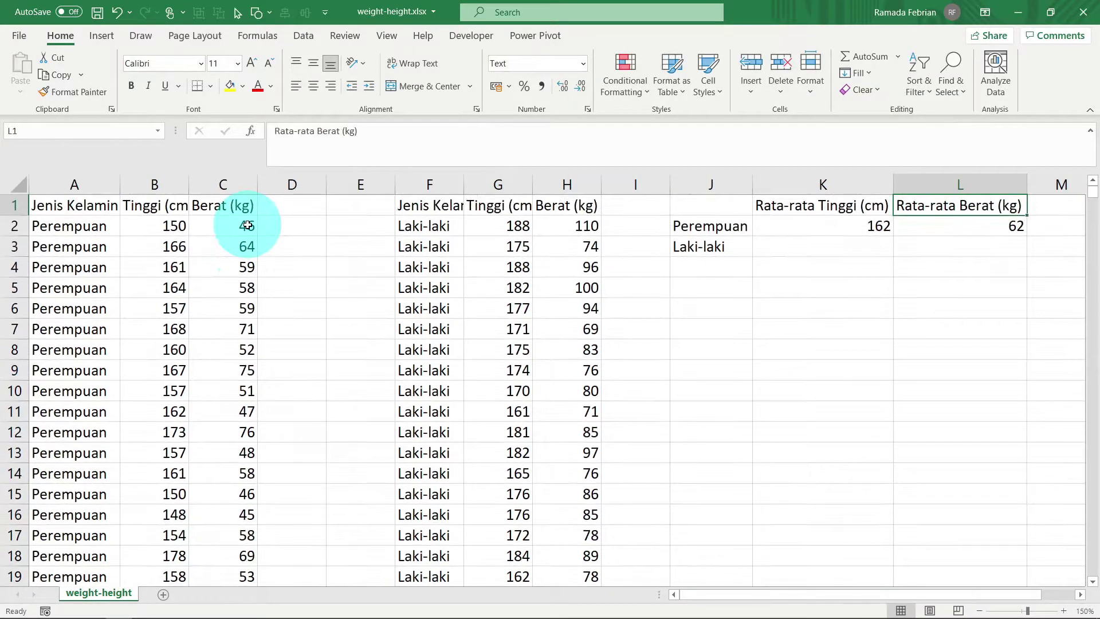
{"action": "key", "text": "Down"}
{"action": "key", "text": "Left"}
{"action": "key", "text": "Down"}
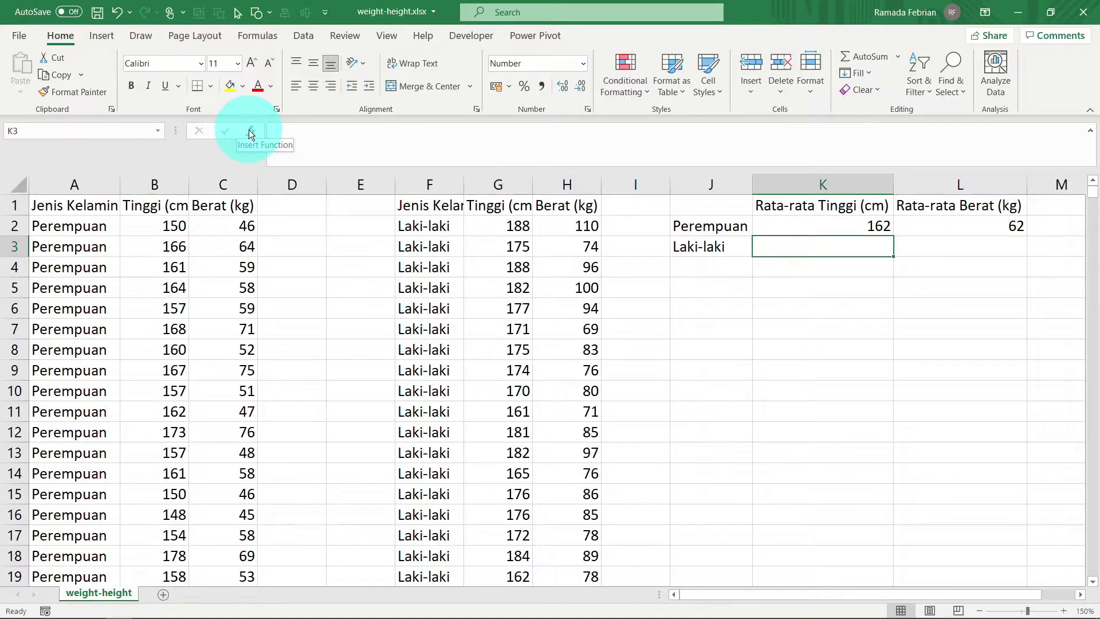
Search Insert Function for 'average' and choose AVERAGE for cell K3
{"action": "left_click", "coordinate": [249, 130]}
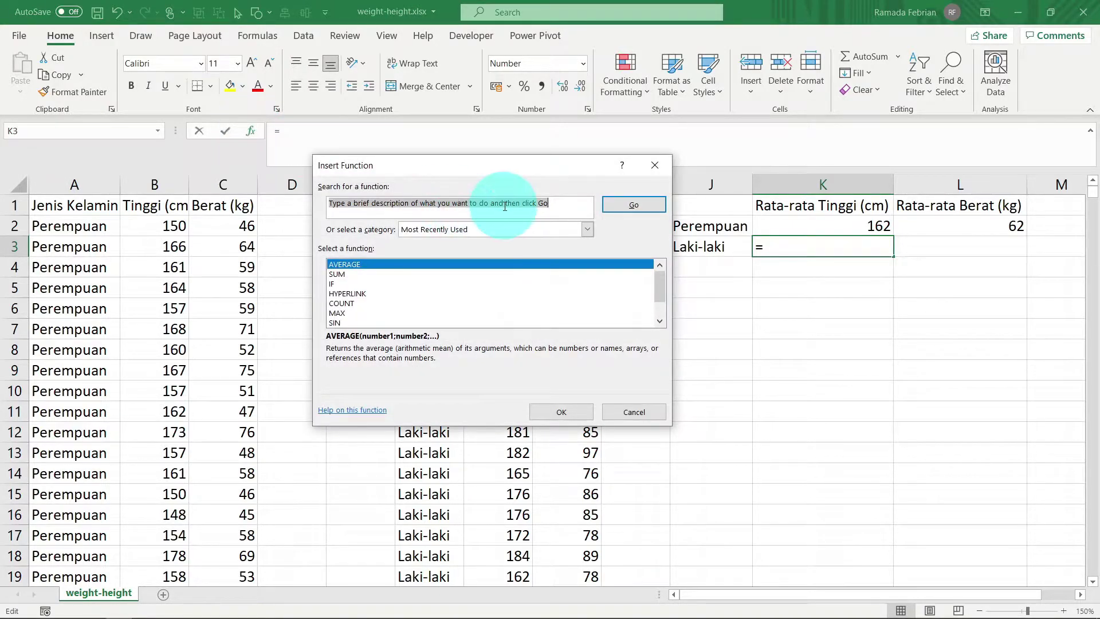
{"action": "type", "text": "avear"}
{"action": "key", "text": "BackSpace"}
{"action": "key", "text": "BackSpace"}
{"action": "type", "text": "rage"}
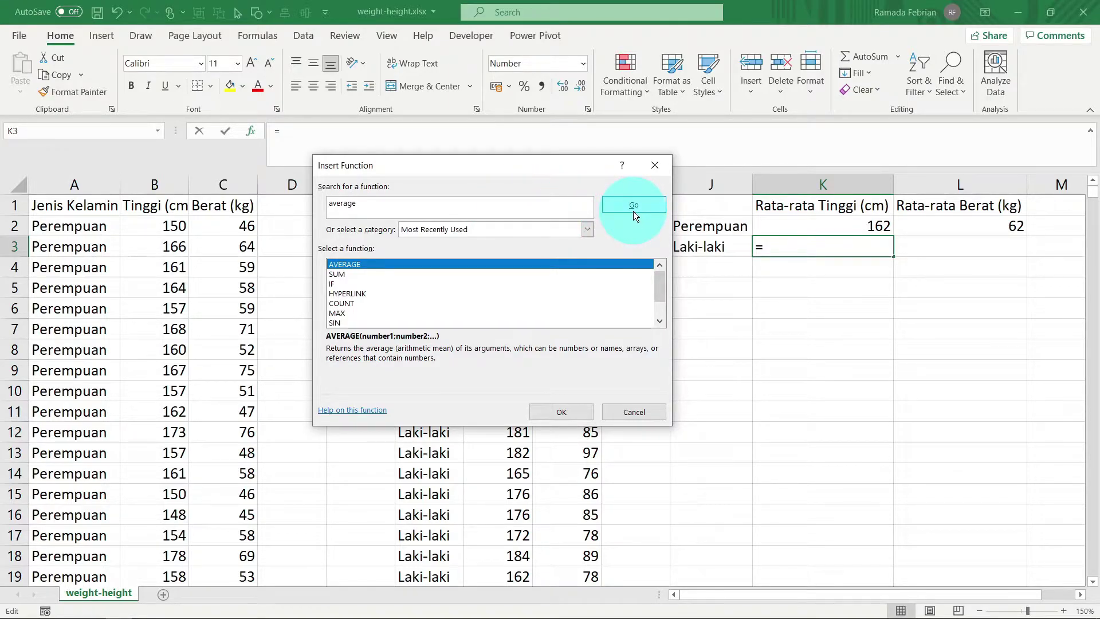
{"action": "left_click", "coordinate": [634, 210]}
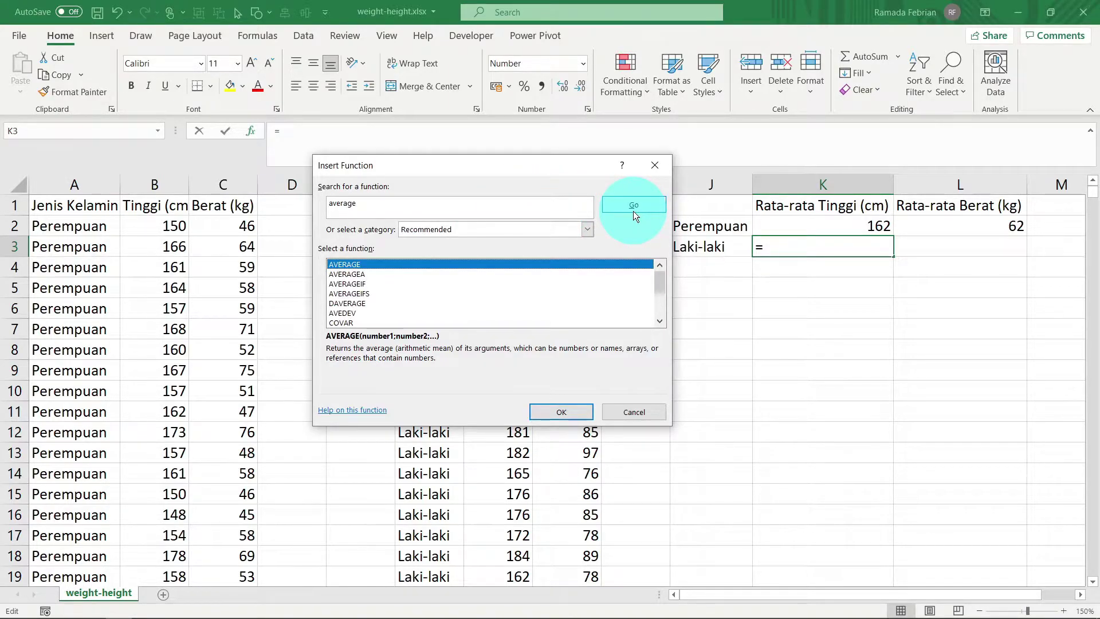
{"action": "left_click", "coordinate": [360, 267]}
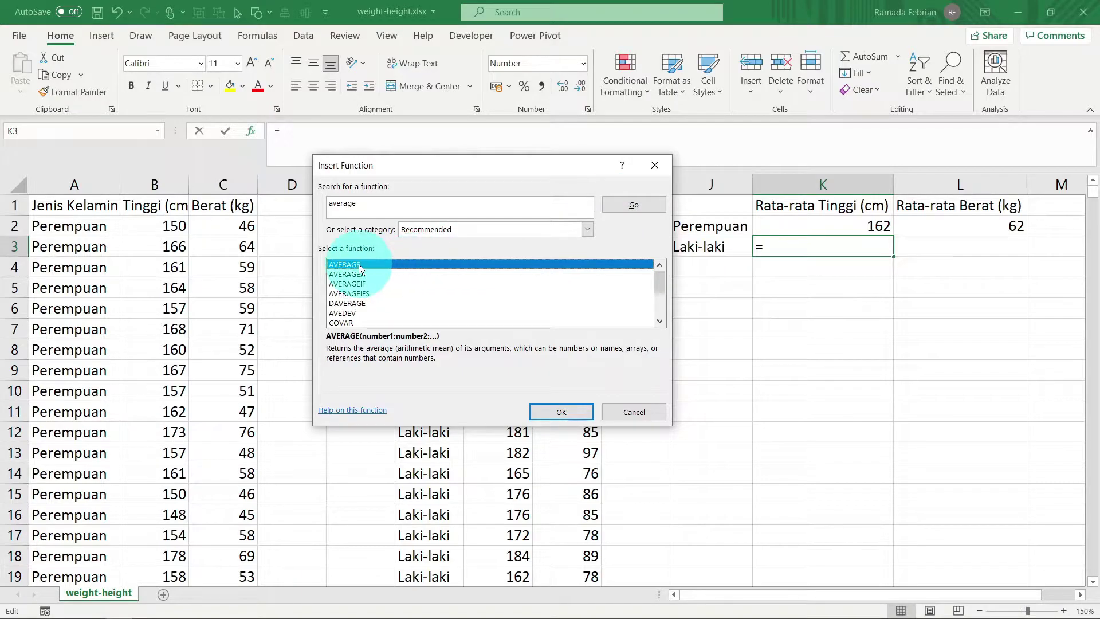
{"action": "left_click", "coordinate": [569, 409]}
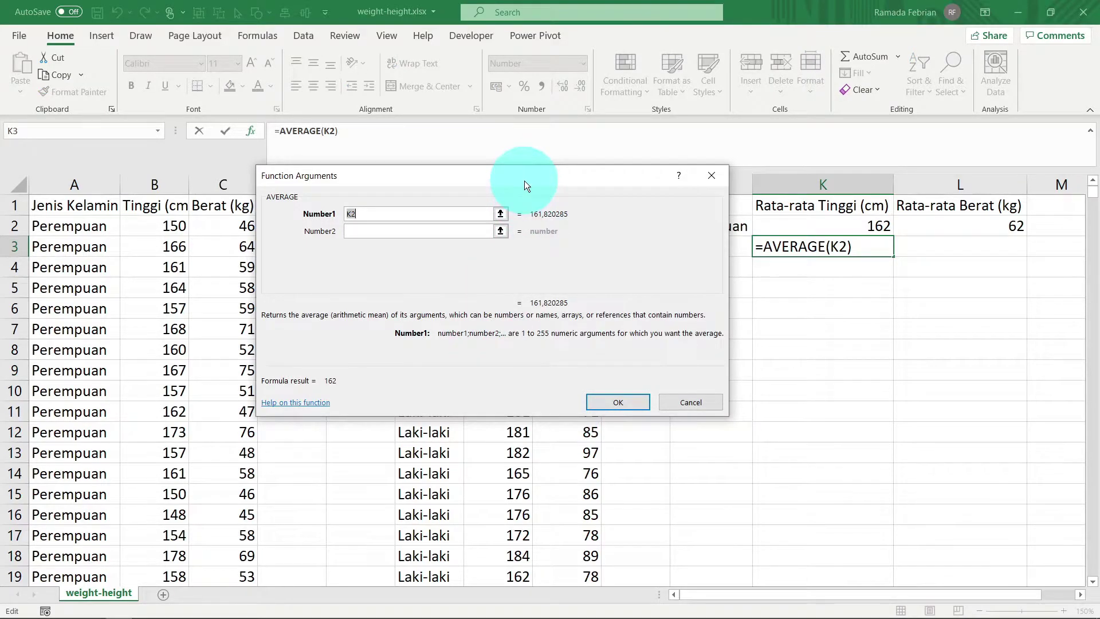
Set the AVERAGE argument to G2:G5001 and confirm, giving the Laki-laki height 175
{"action": "left_click_drag", "start_coordinate": [524, 181], "coordinate": [588, 278]}
{"action": "left_click", "coordinate": [475, 313]}
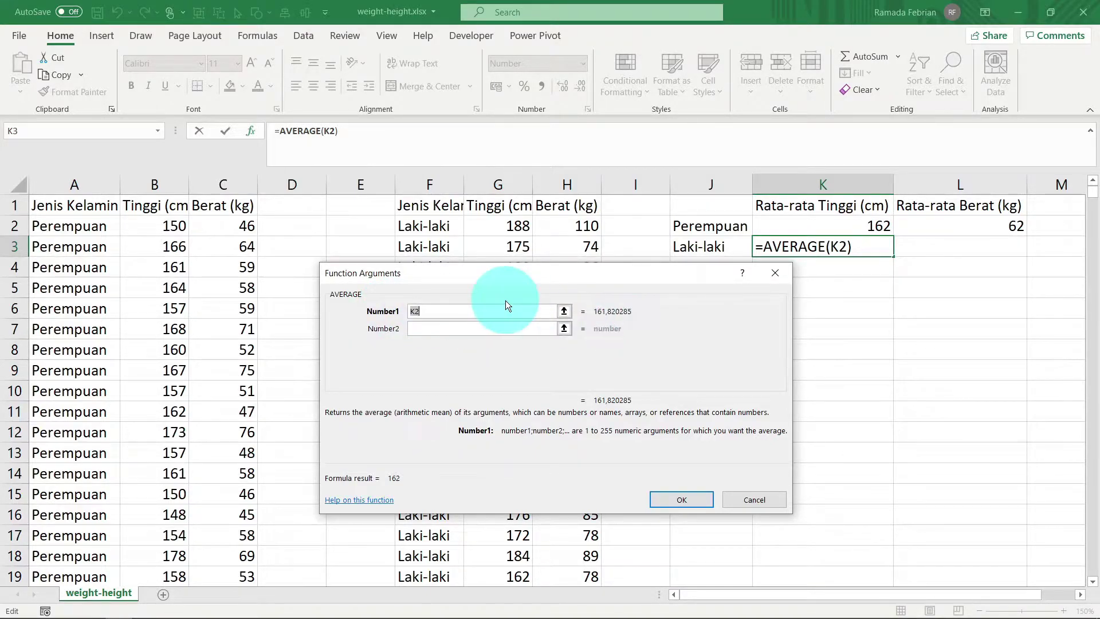
{"action": "mouse_move", "coordinate": [625, 282]}
{"action": "left_mouse_down"}
{"action": "mouse_move", "coordinate": [756, 261]}
{"action": "mouse_move", "coordinate": [910, 284]}
{"action": "left_mouse_up"}
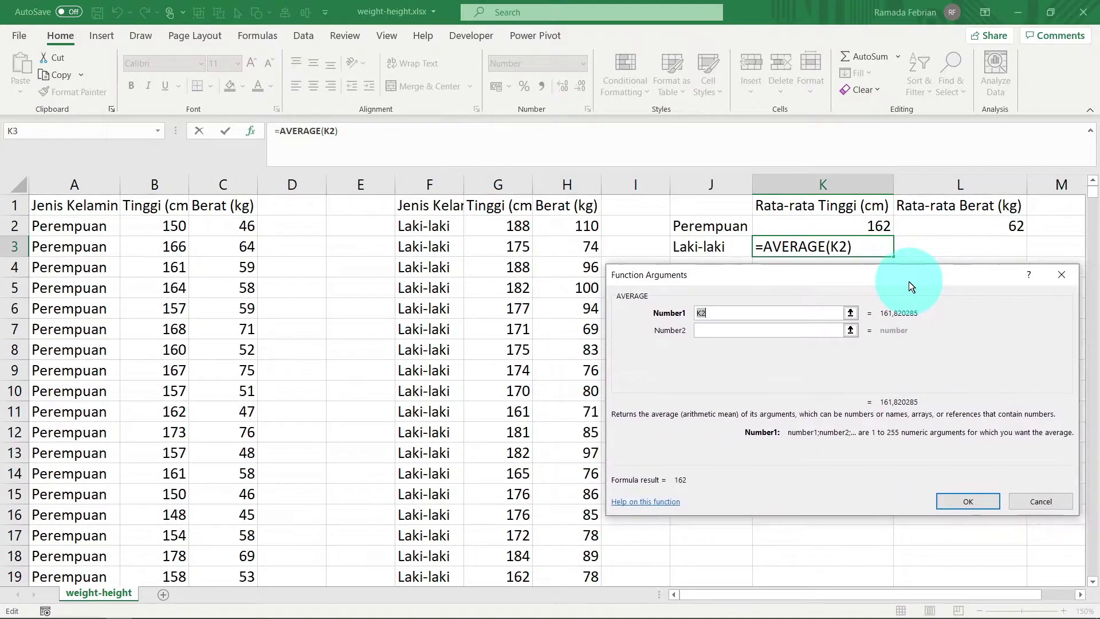
{"action": "left_click", "coordinate": [509, 229]}
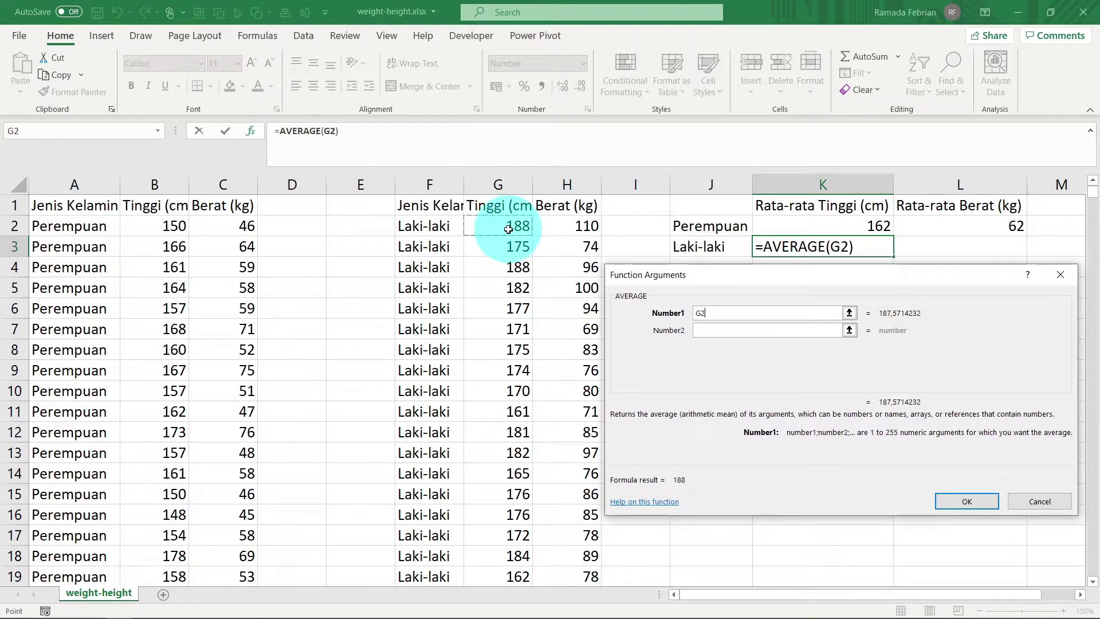
{"action": "key", "text": "ctrl+shift+Down"}
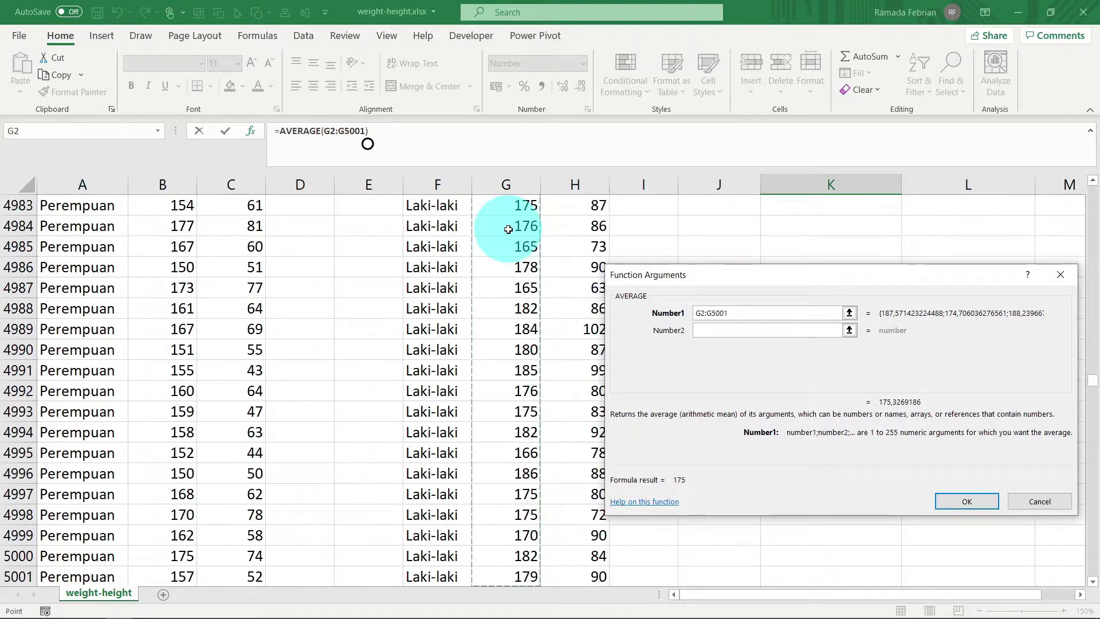
{"action": "left_click", "coordinate": [949, 497]}
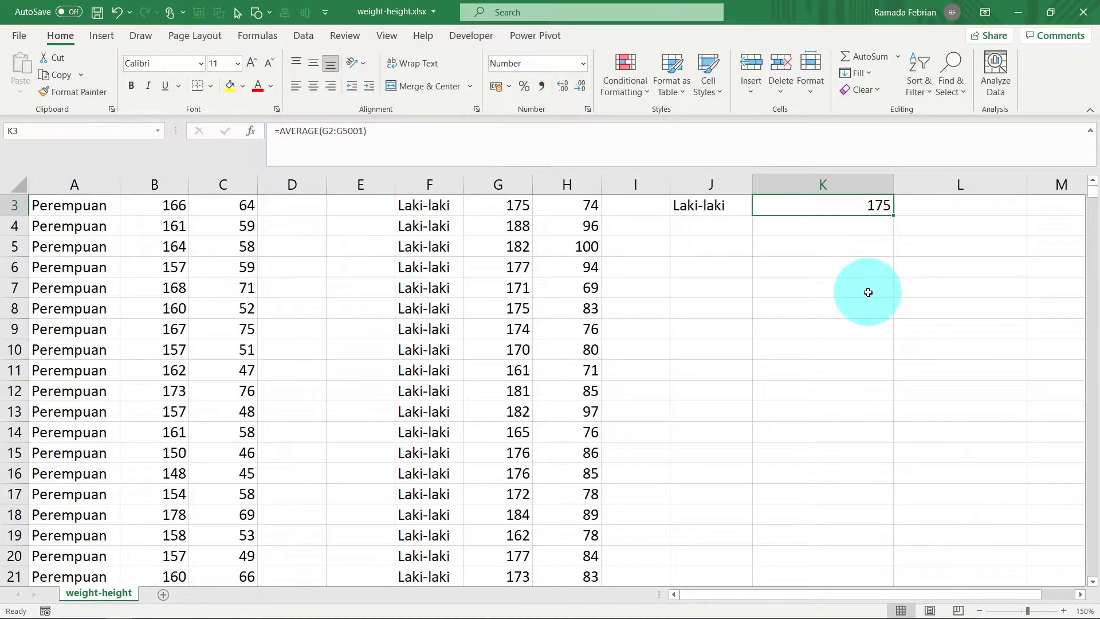
{"action": "scroll", "coordinate": [868, 293], "scroll_direction": "up", "scroll_amount": 1}
Insert an AVERAGE over H2:H5001 in L3, giving the Laki-laki average weight 85
{"action": "key", "text": "Right"}
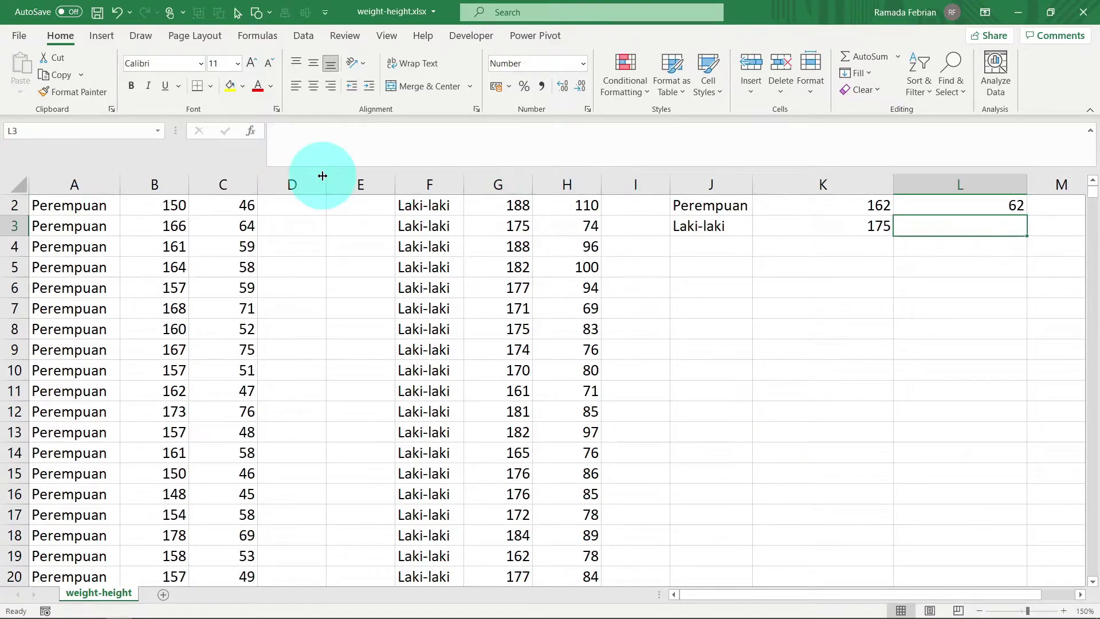
{"action": "left_click", "coordinate": [254, 136]}
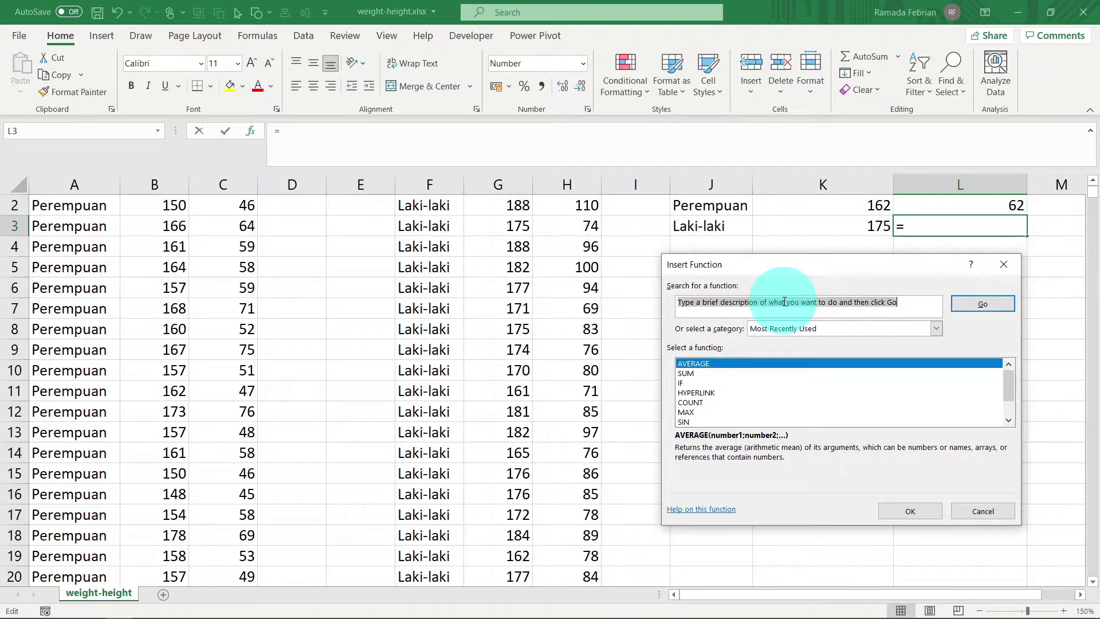
{"action": "type", "text": "average"}
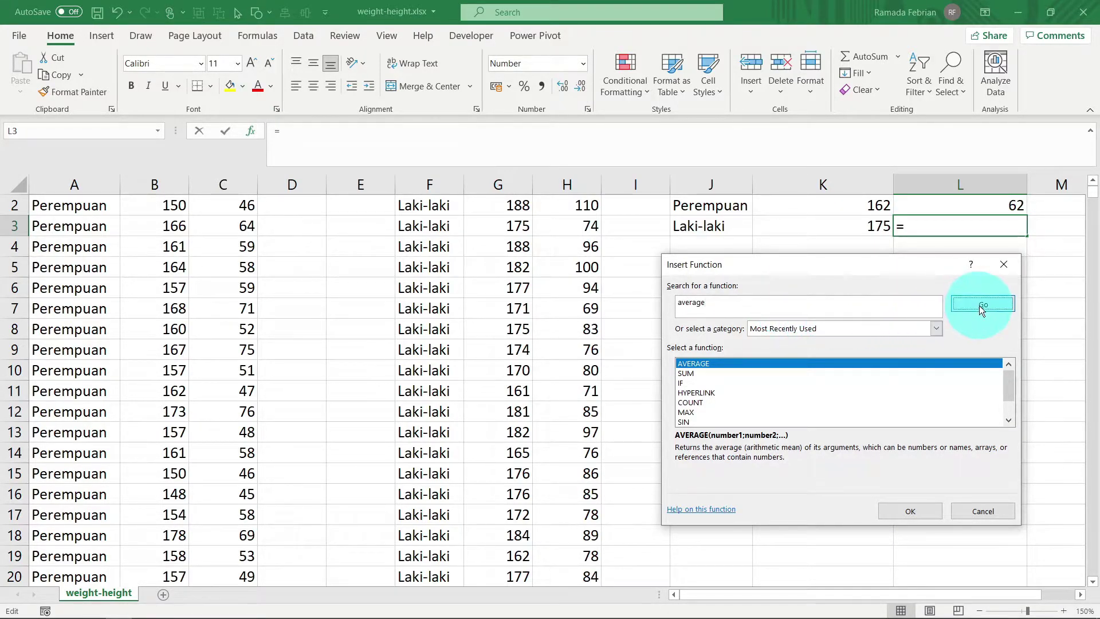
{"action": "left_click", "coordinate": [980, 306]}
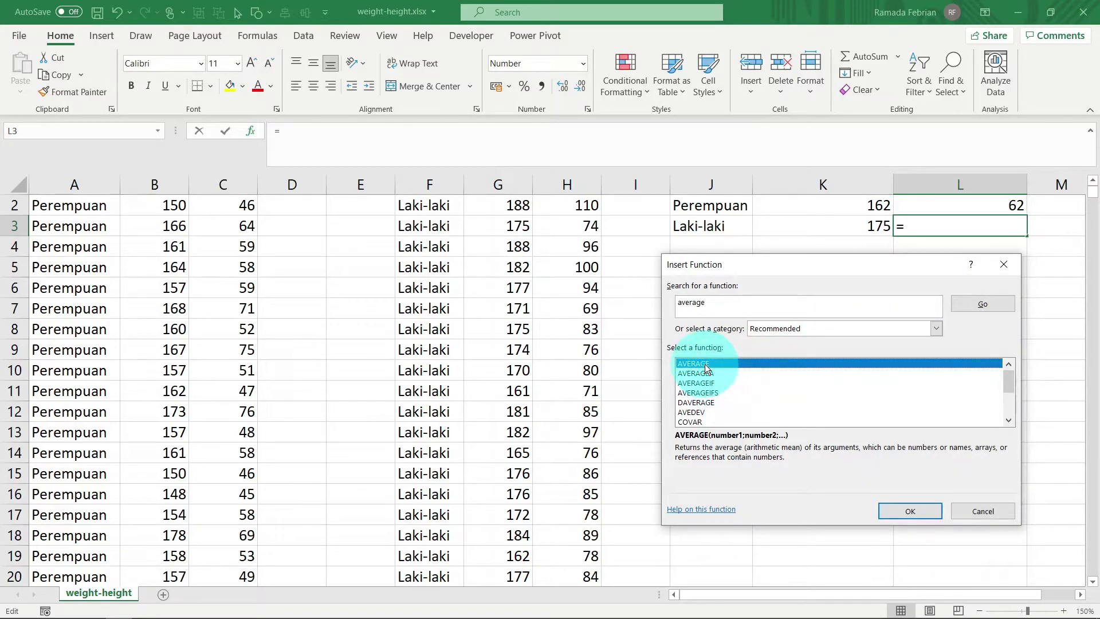
{"action": "left_click", "coordinate": [917, 510]}
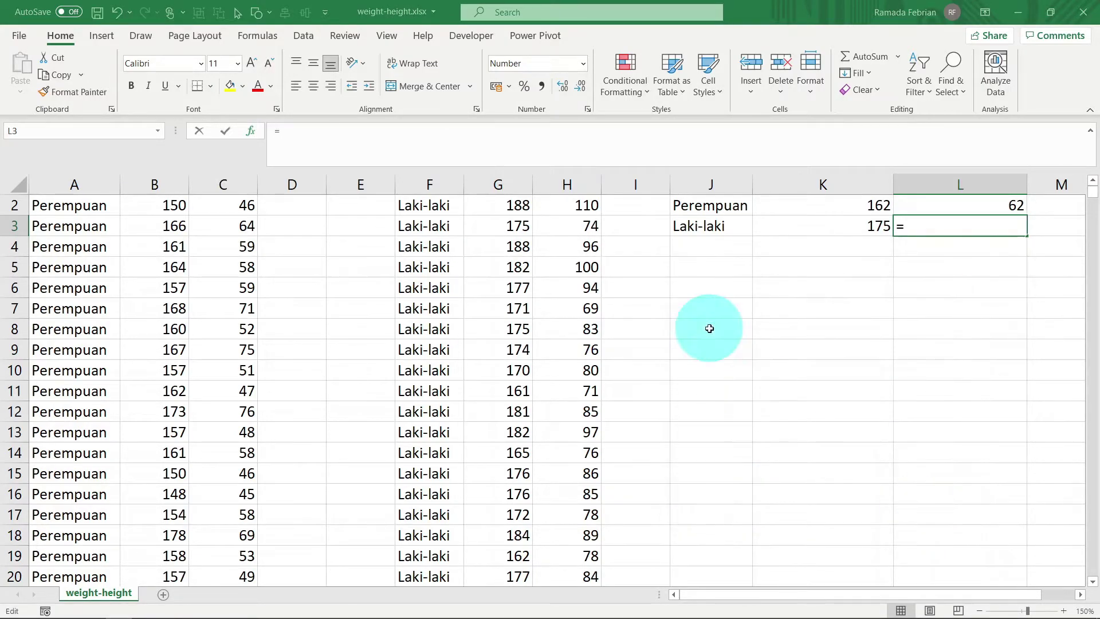
{"action": "left_click", "coordinate": [579, 238]}
{"action": "scroll", "coordinate": [579, 237], "scroll_direction": "up", "scroll_amount": 1}
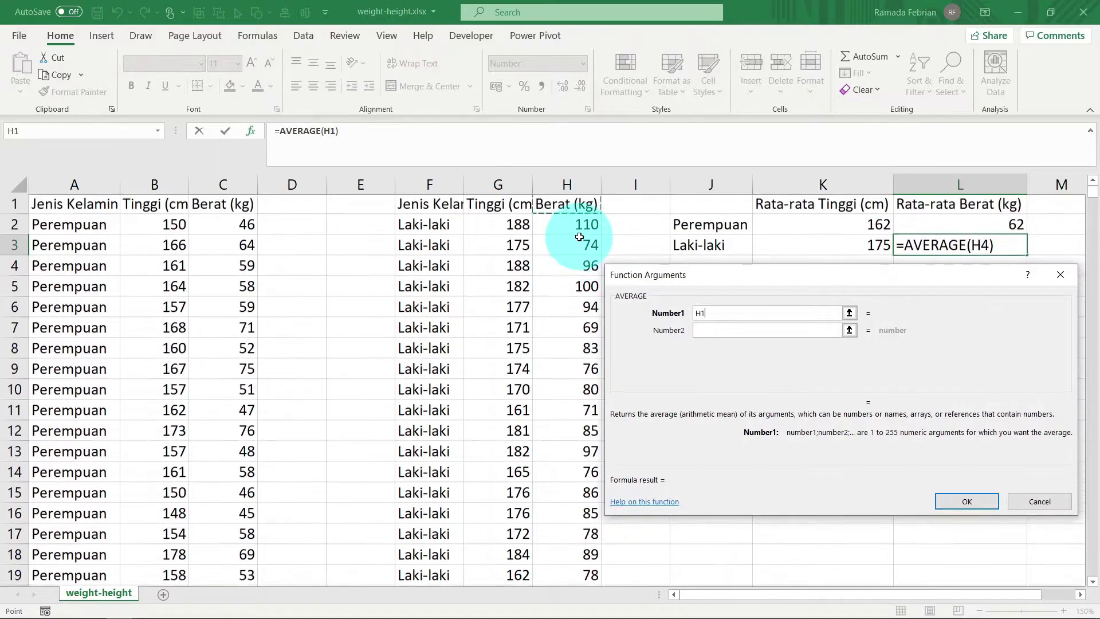
{"action": "left_click", "coordinate": [579, 234]}
{"action": "key", "text": "ctrl+shift+Down"}
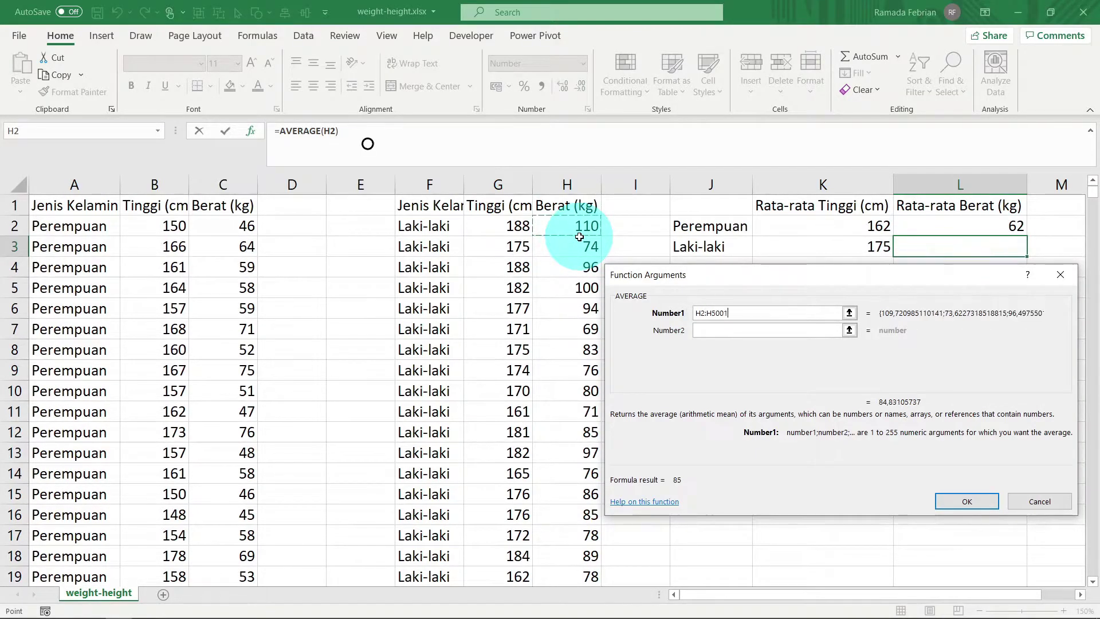
{"action": "left_click", "coordinate": [966, 502]}
{"action": "scroll", "coordinate": [917, 298], "scroll_direction": "up", "scroll_amount": 1}
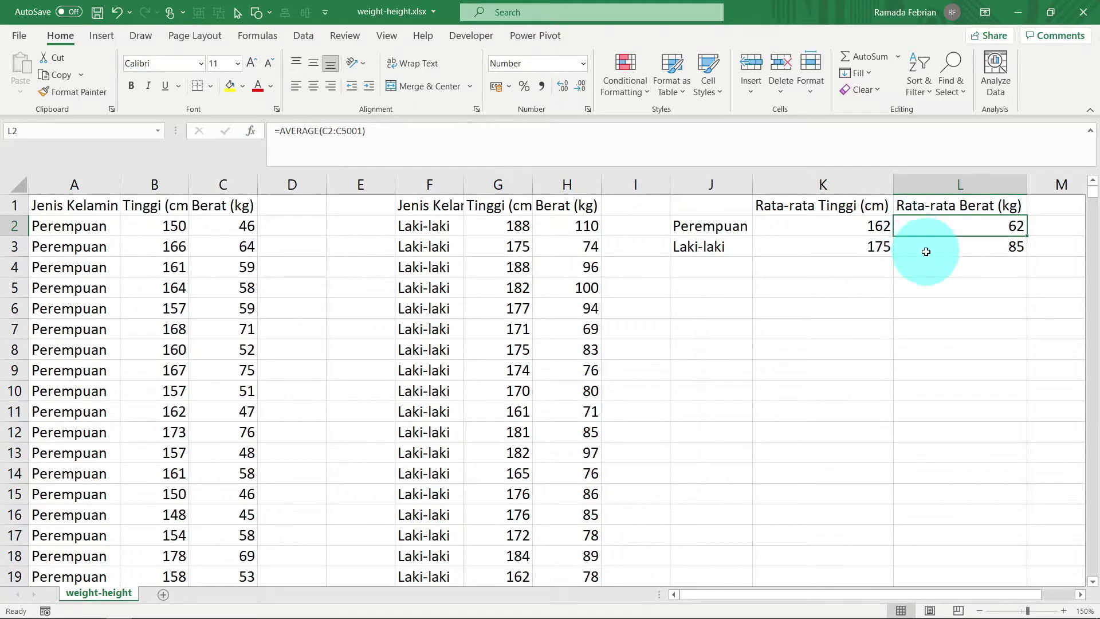